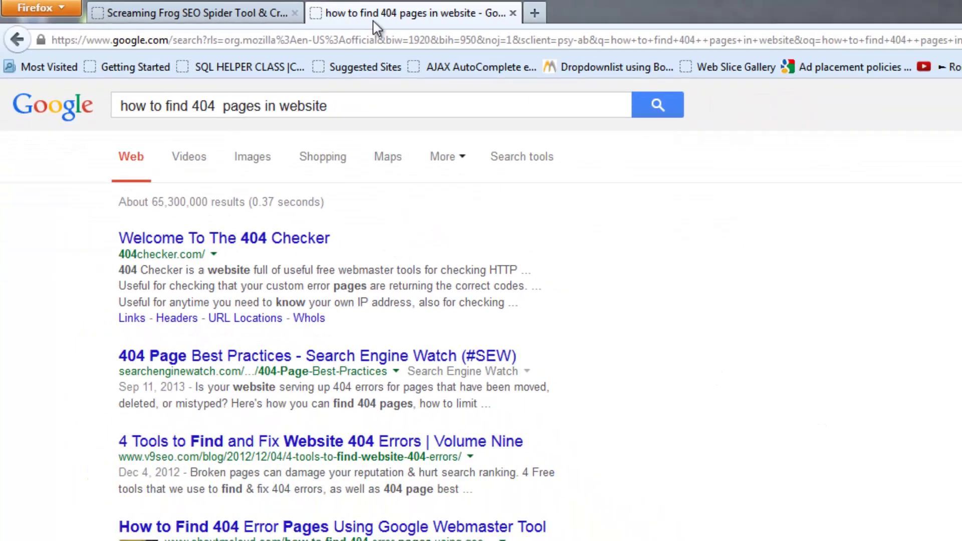
Step: Open Google results in a new tab for the remembered query "what is inbound link"
key(ctrl+t)
key(ctrl+k)
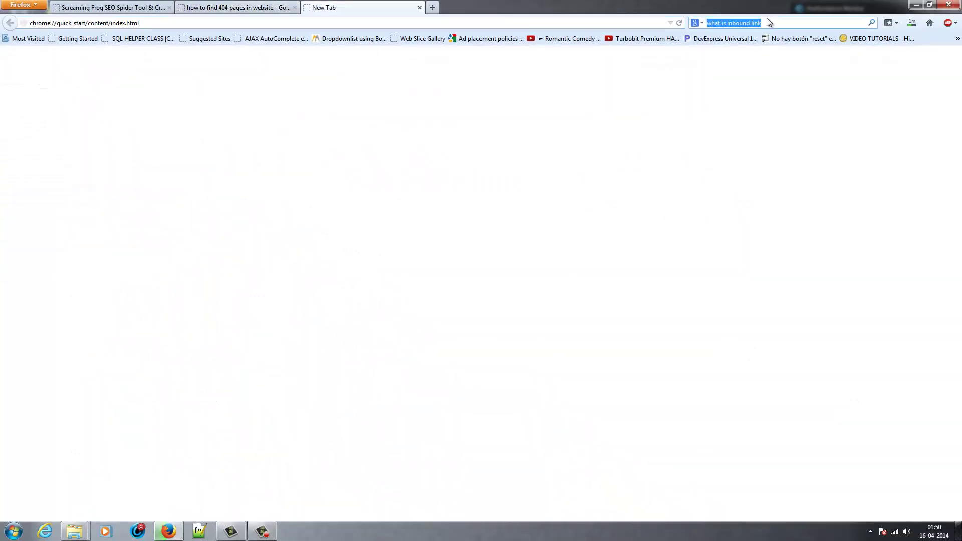
key(Return)
Step: Search Google for "screaming frog sep spider" instead and accept the corrected query "screaming frog seo spider"
drag(147, 66, 29, 55)
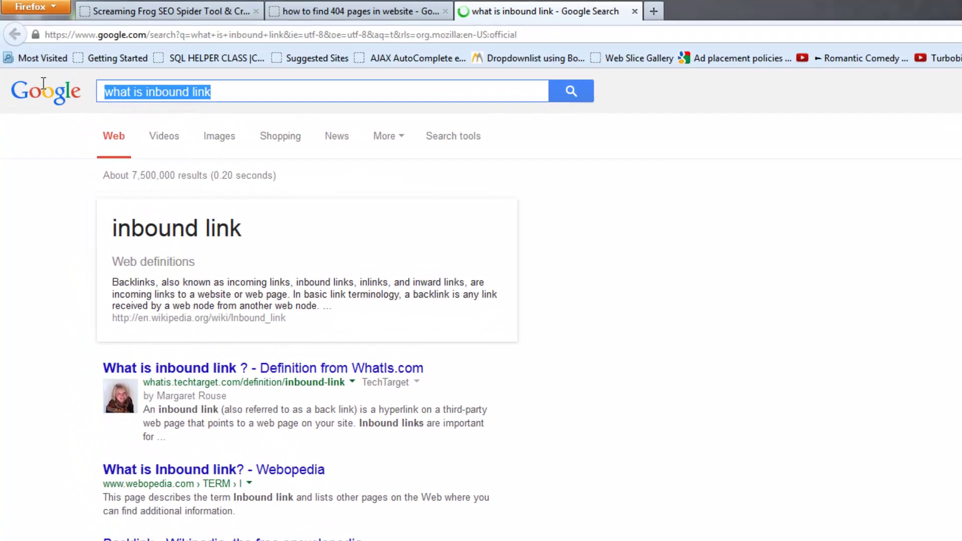
text(scc)
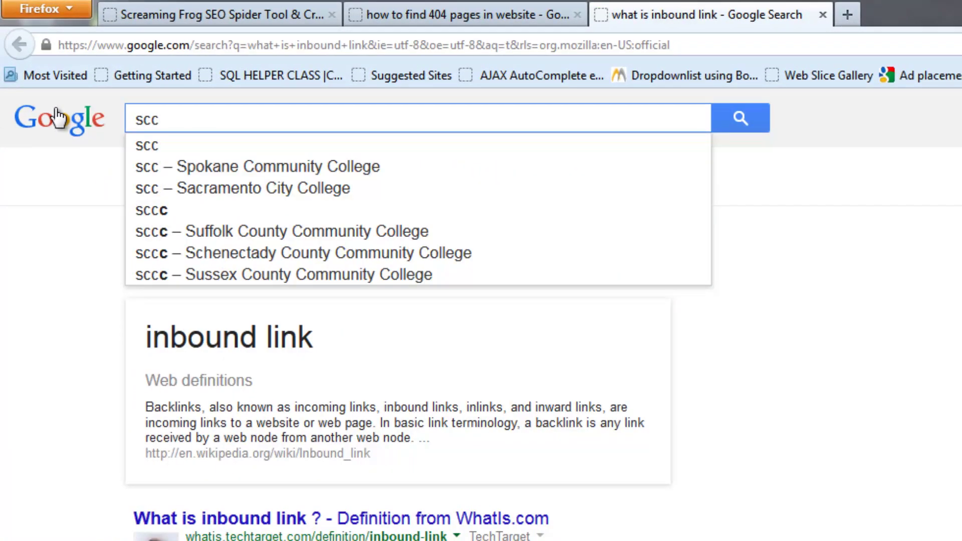
key(BackSpace)
text(rea)
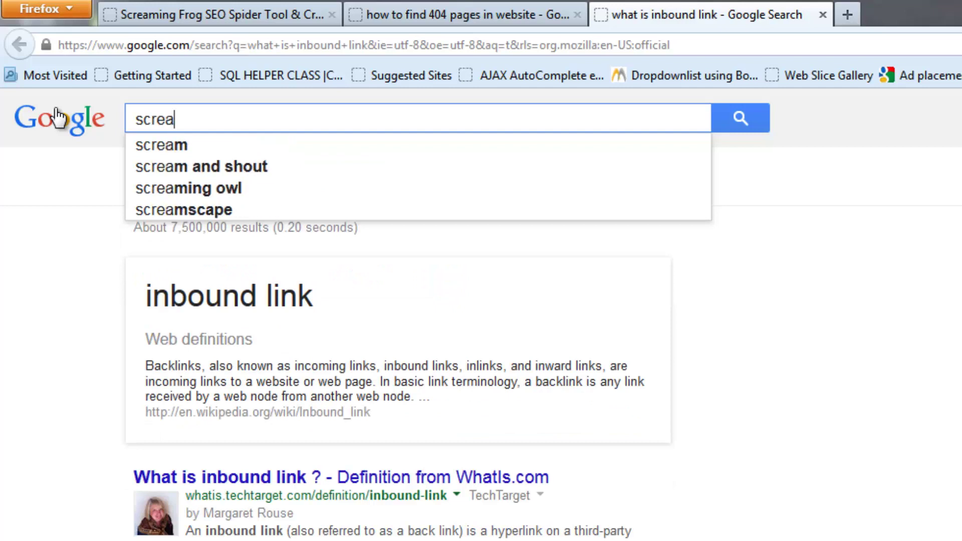
text(ming fr)
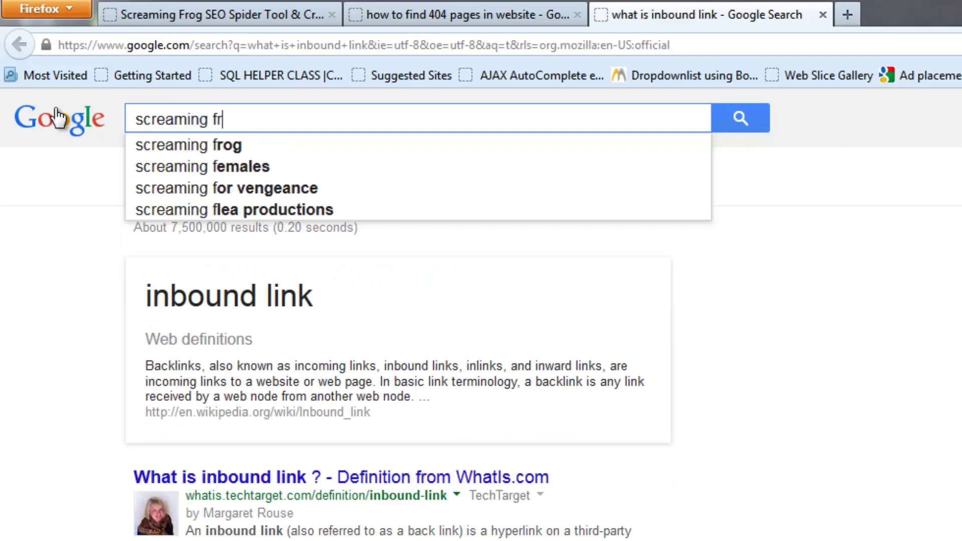
text(og sep s)
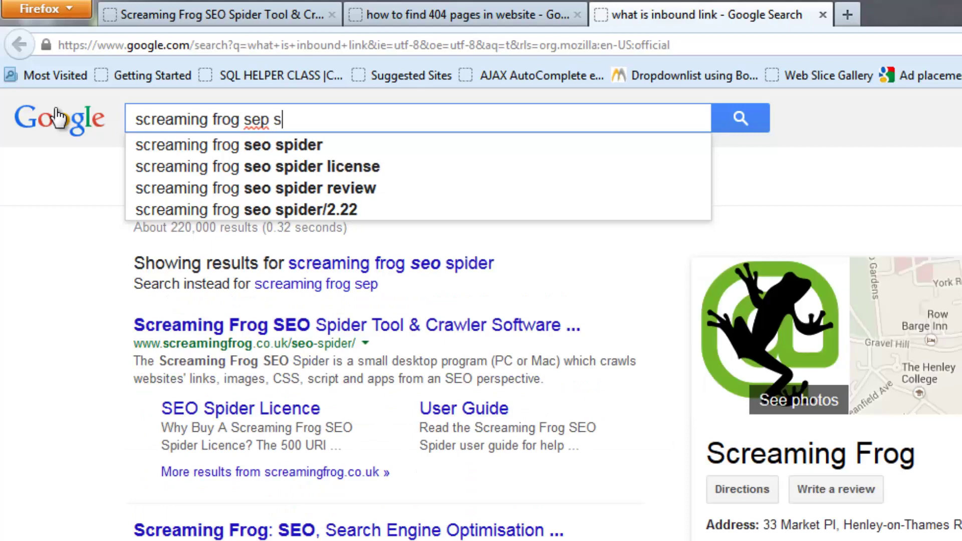
text(p)
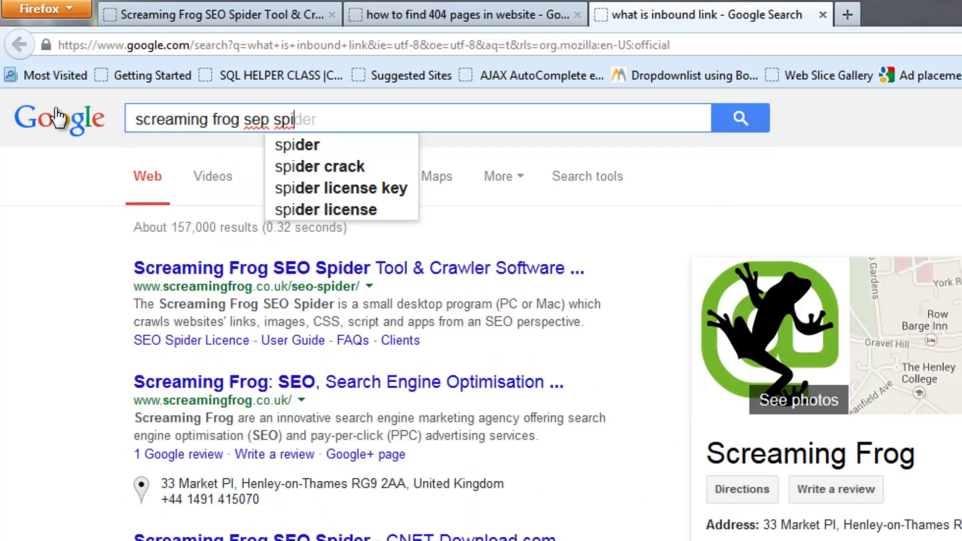
text(i)
click(288, 147)
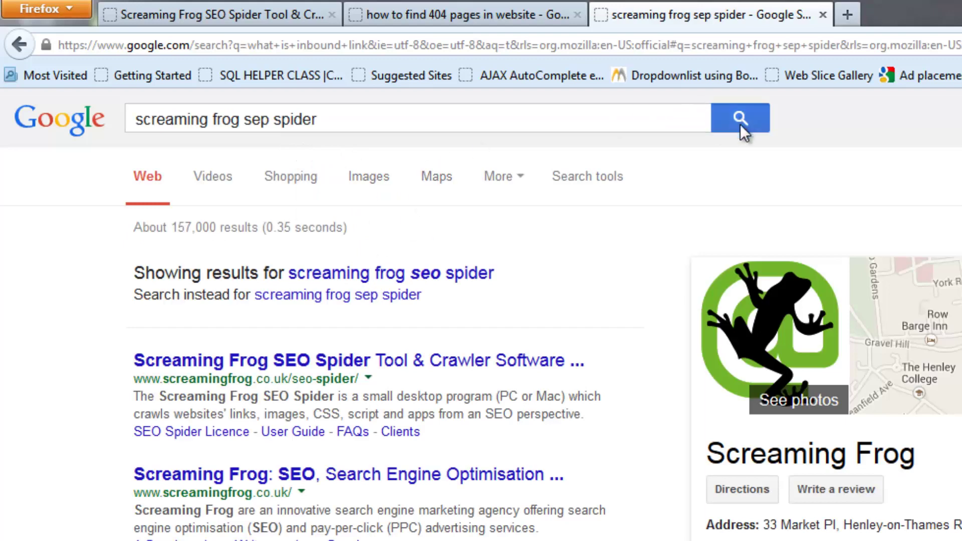
click(429, 273)
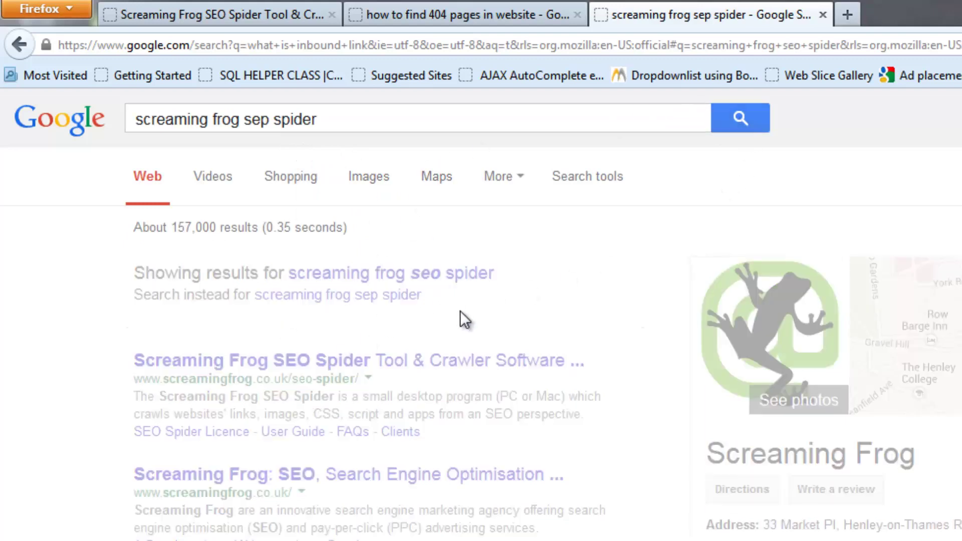
Step: Open the Screaming Frog SEO Spider Tool page from the results and save the free Windows installer
click(327, 270)
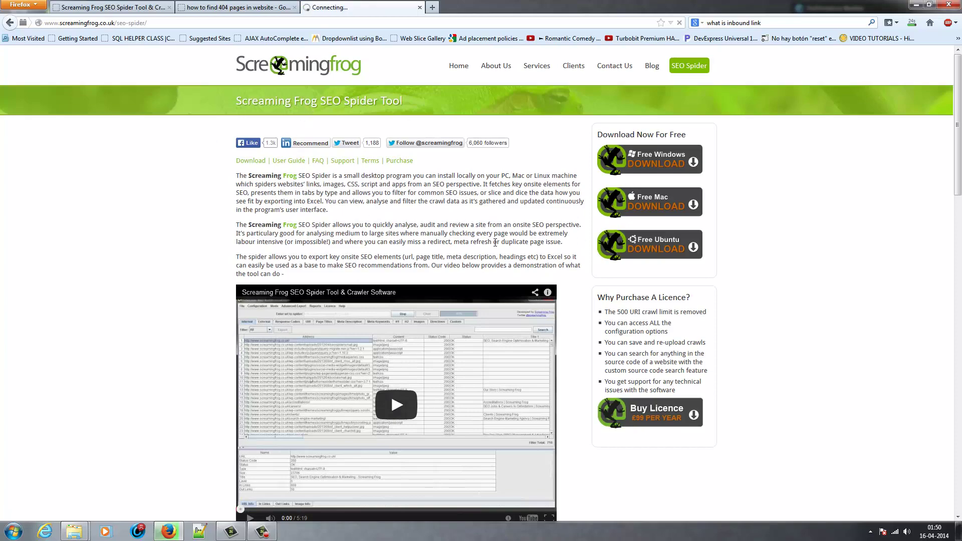
scroll(496, 243, down, 7)
scroll(663, 280, up, 6)
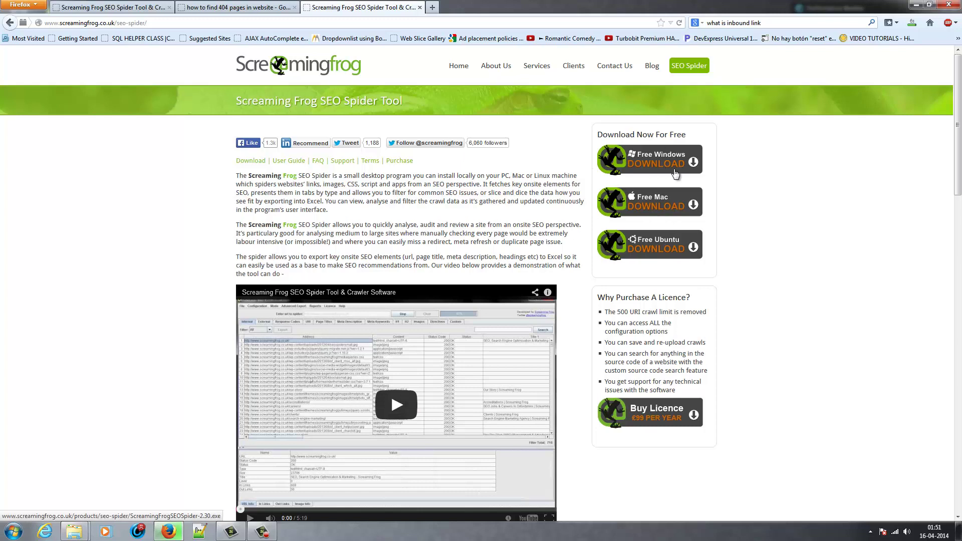
click(652, 162)
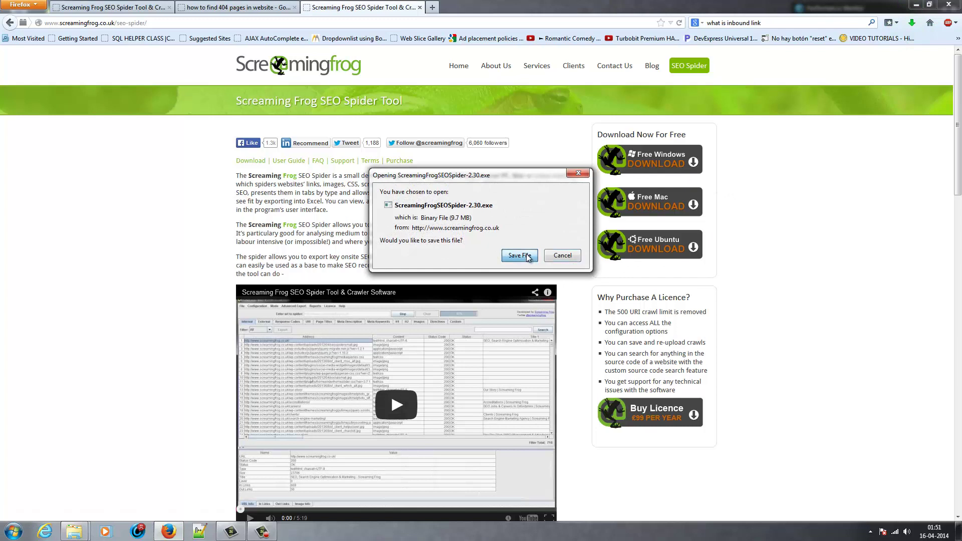
click(519, 256)
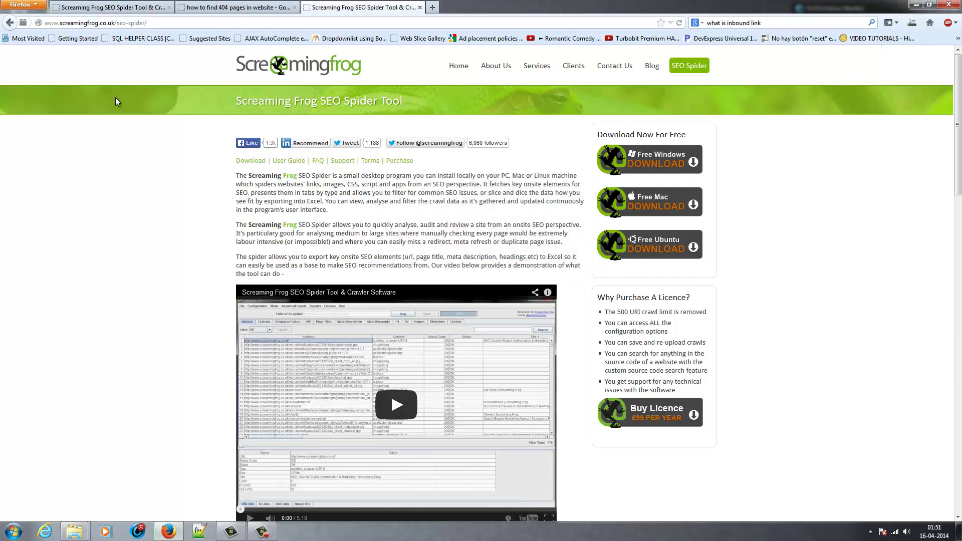
Step: Show the browser's downloads list and open the folder containing ScreamingFrogSEOSpider-2.30(2).exe
click(23, 4)
click(121, 42)
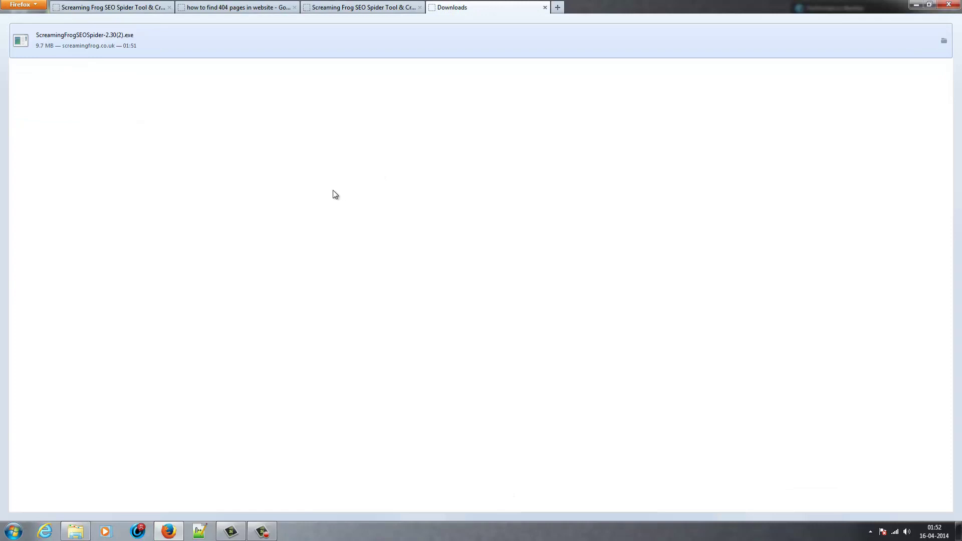
right_click(130, 42)
click(160, 60)
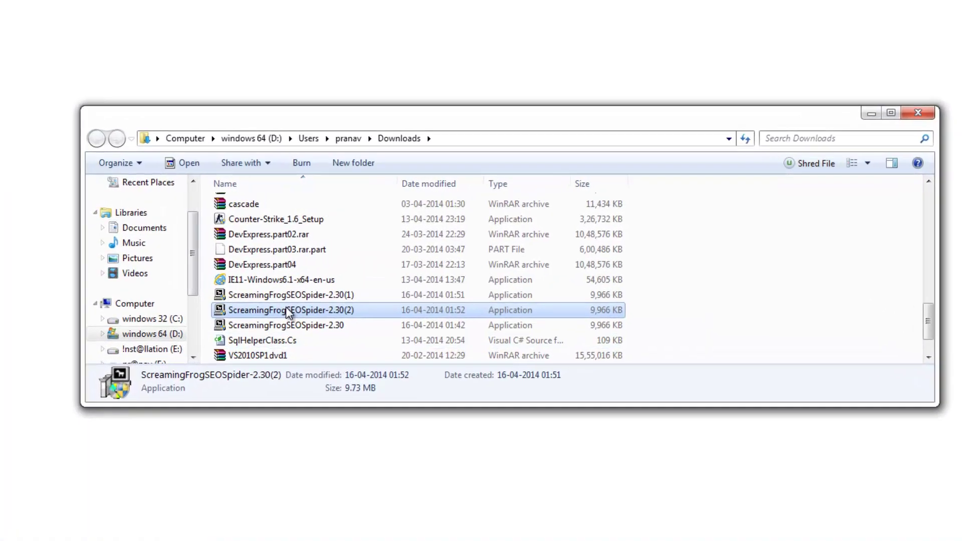
Step: Run ScreamingFrogSEOSpider-2.30(2) as administrator and complete the installation with the default destination and Start Menu folders
double_click(410, 279)
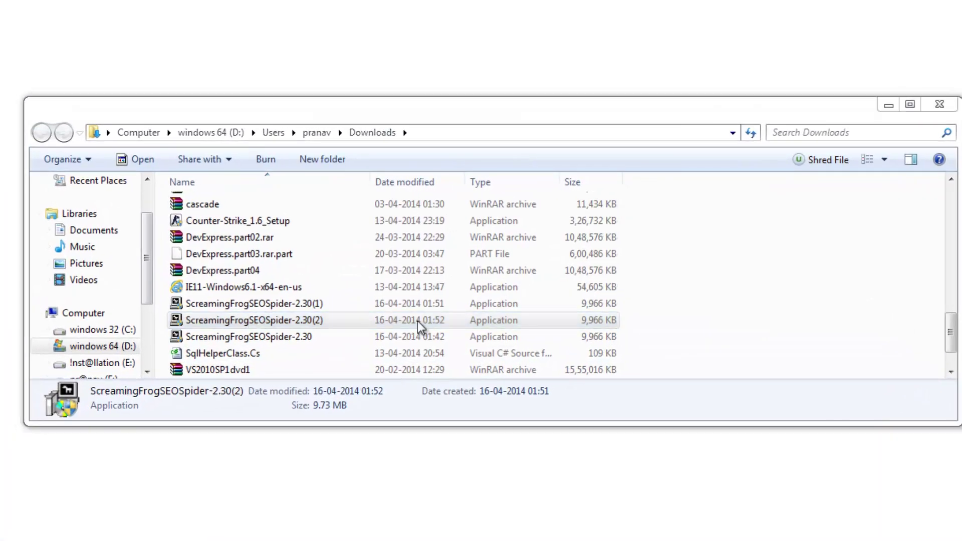
right_click(279, 320)
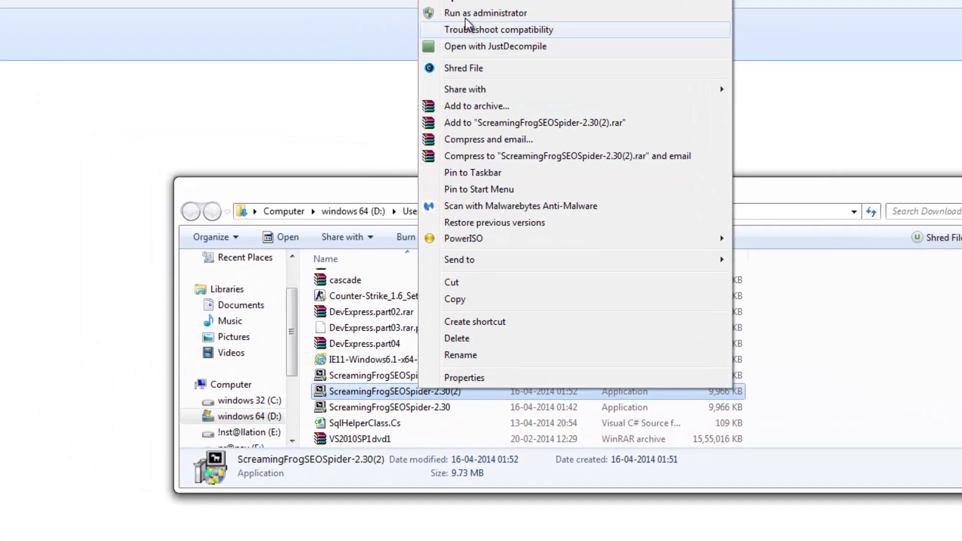
click(466, 19)
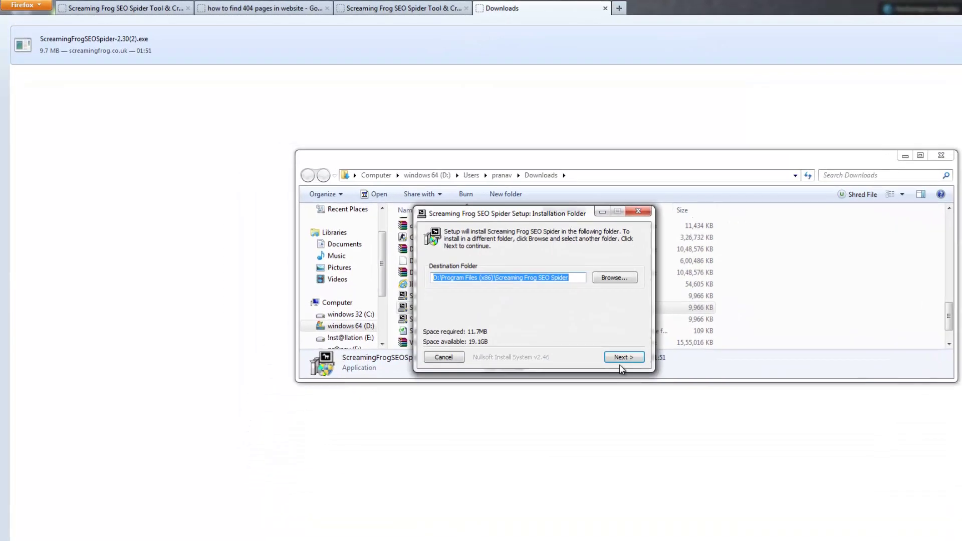
click(622, 358)
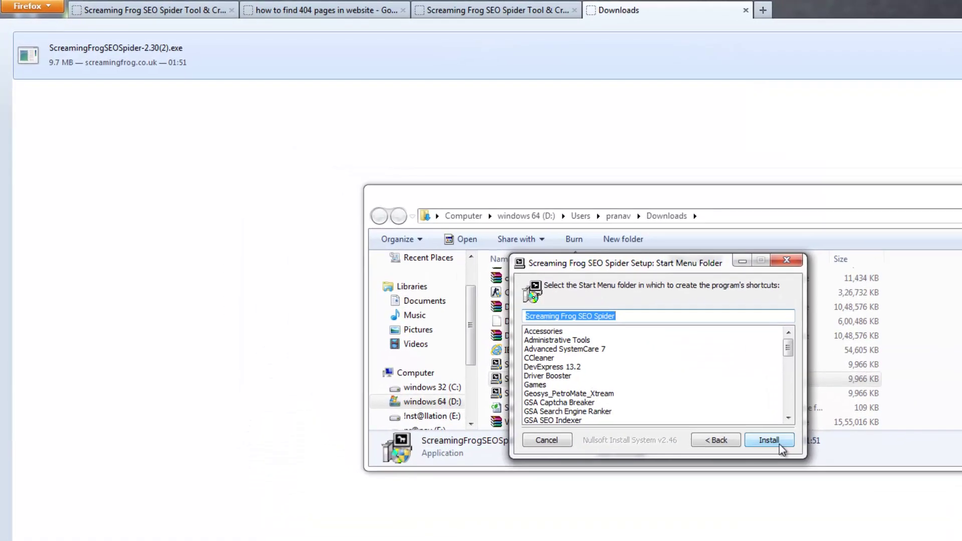
click(625, 359)
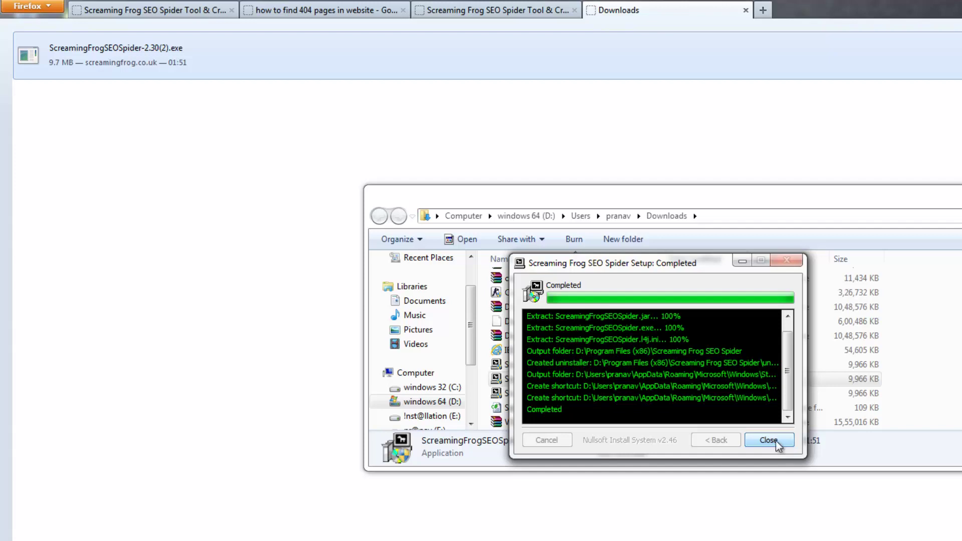
click(769, 441)
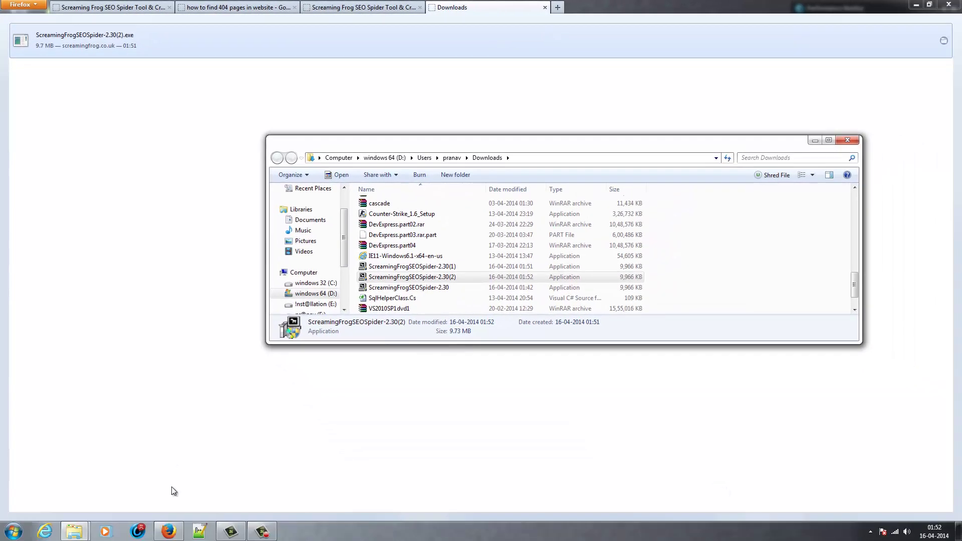
Step: Find the installed Screaming Frog SEO Spider with the Windows program search "sc" and launch it
click(14, 531)
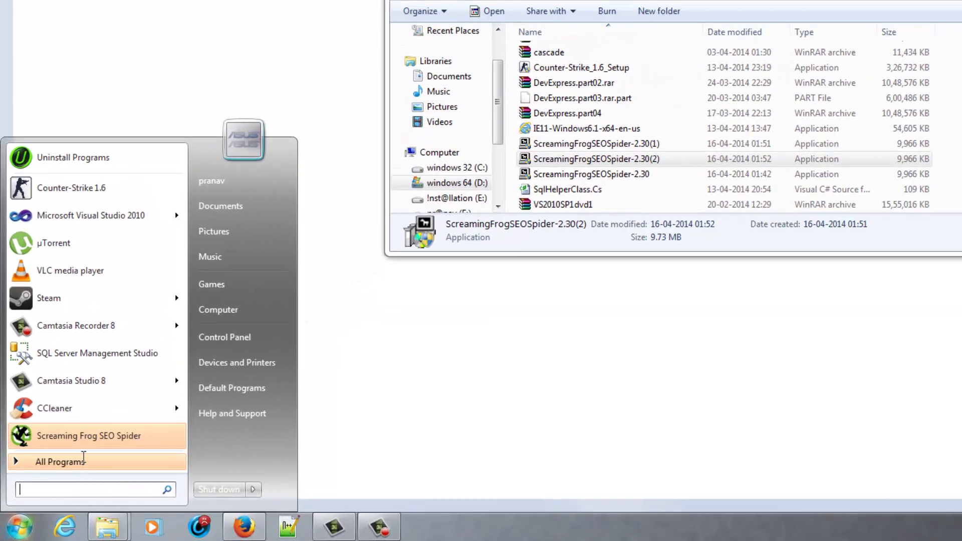
text(s)
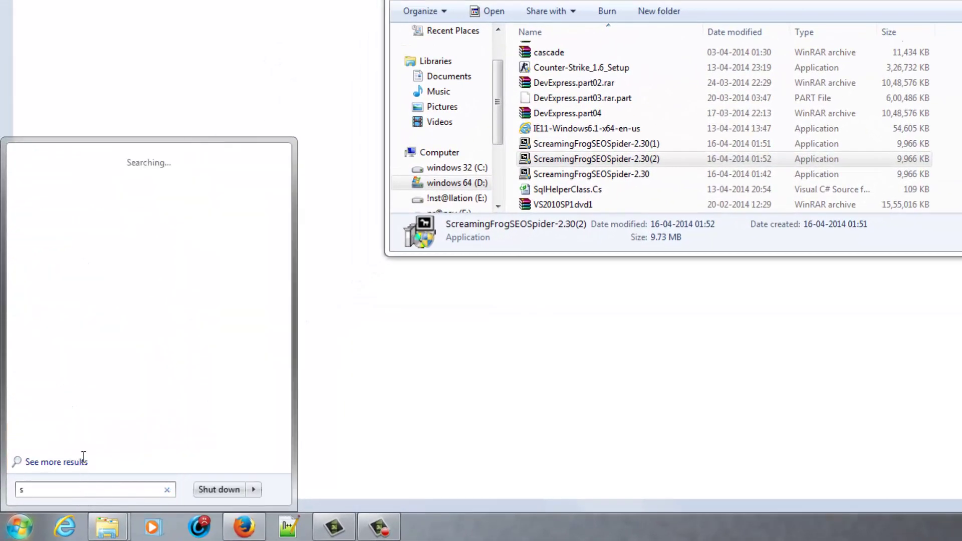
text(c)
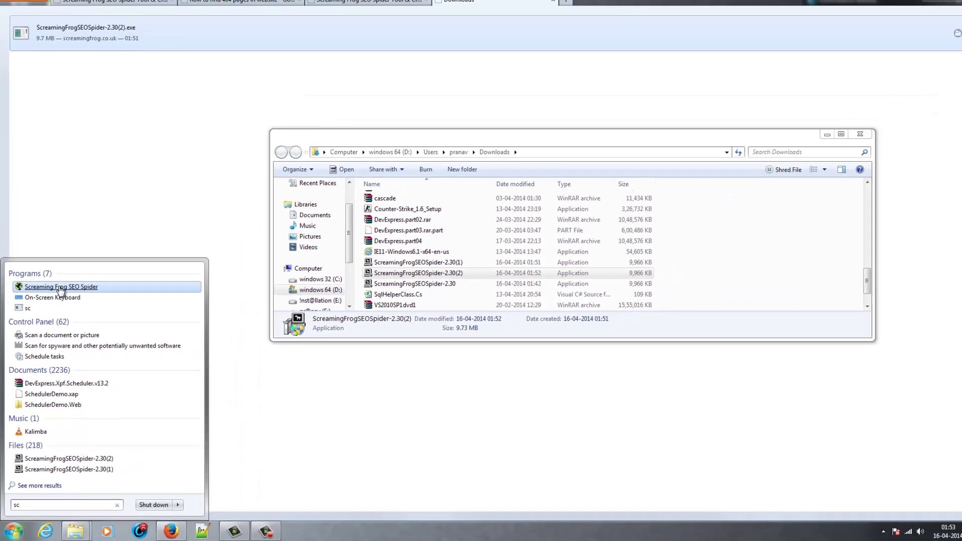
click(85, 180)
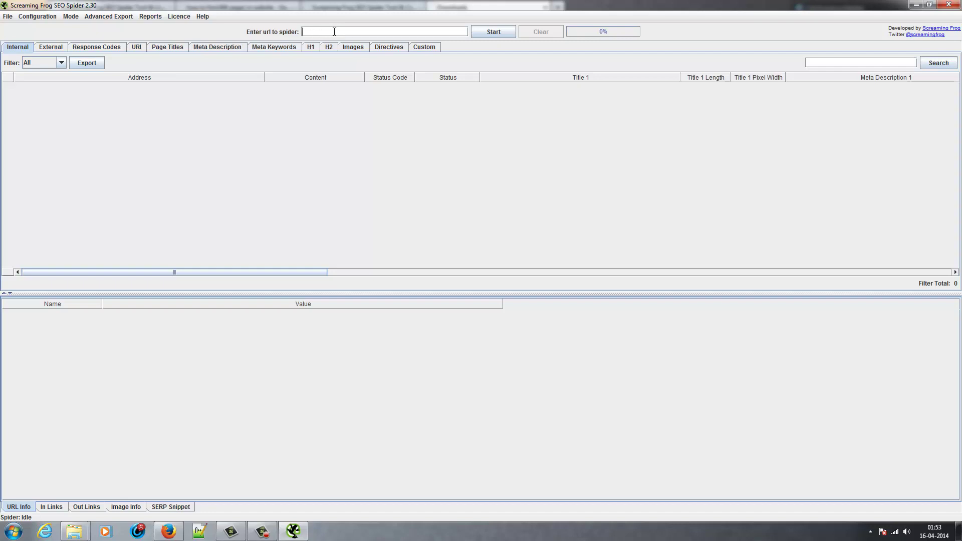
click(169, 531)
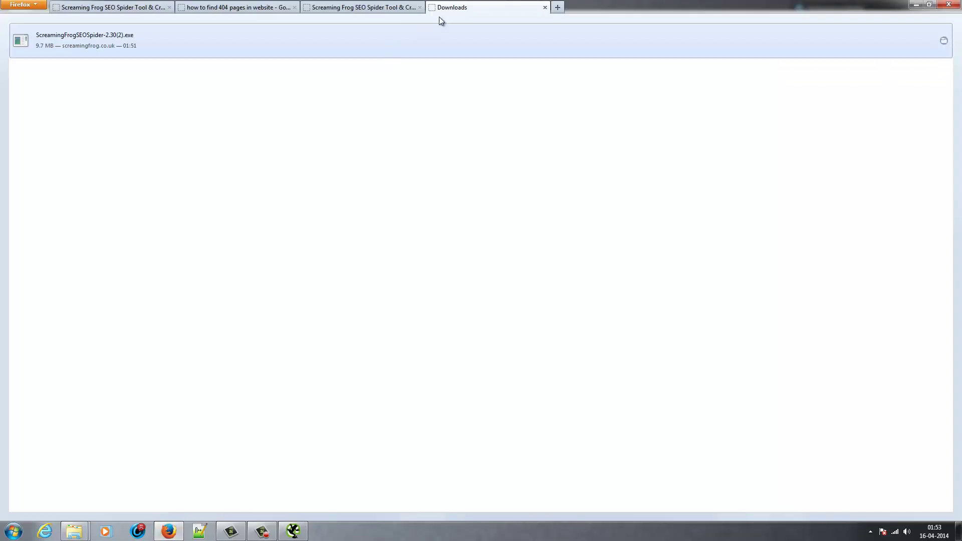
click(558, 6)
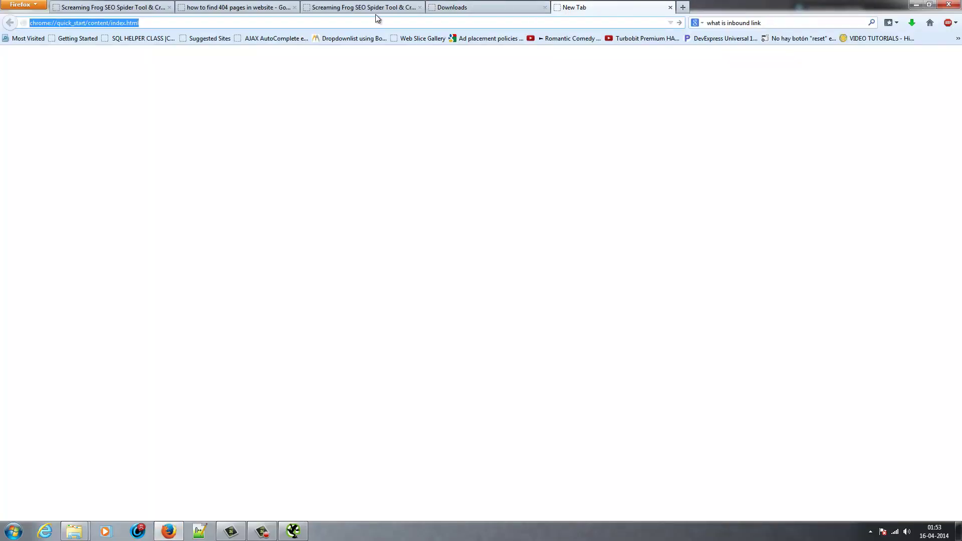
text(www)
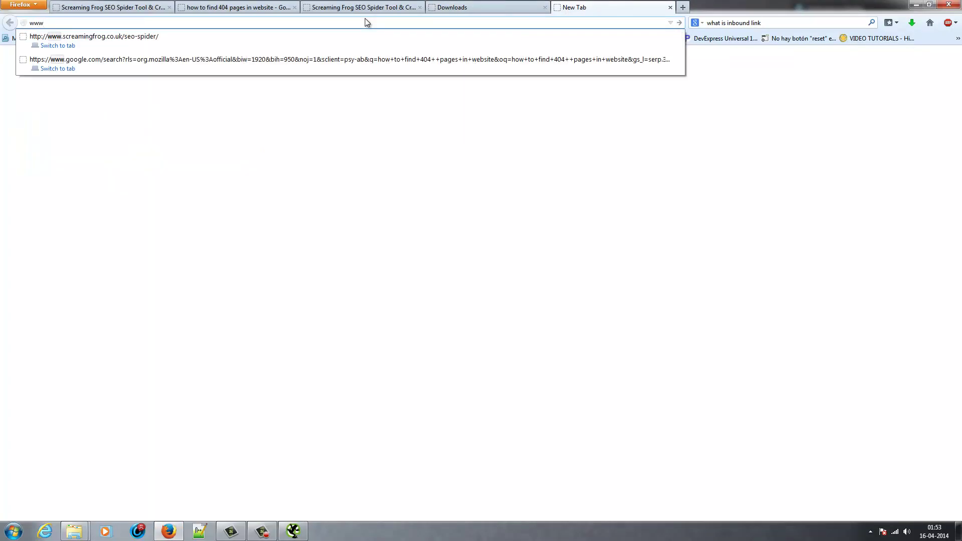
text(.yaashi)
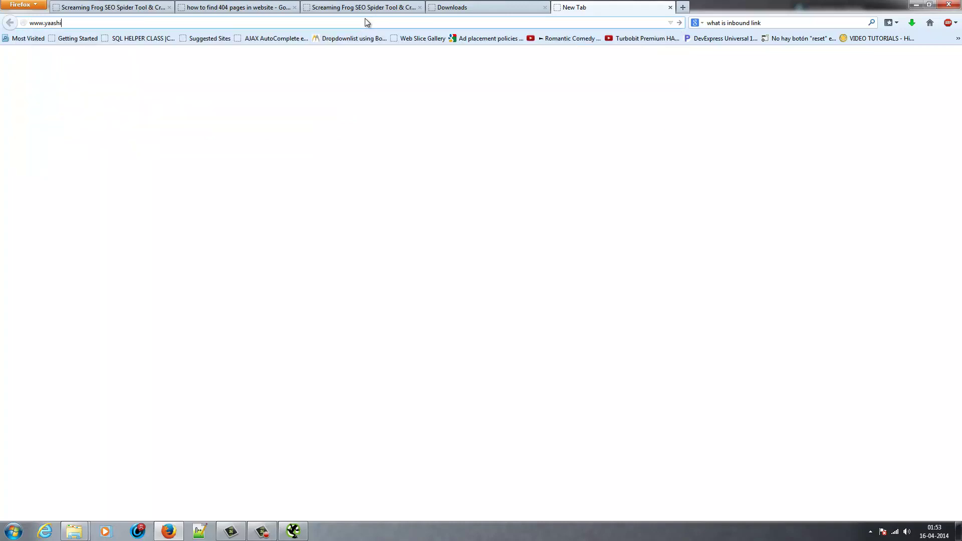
text(ca.com)
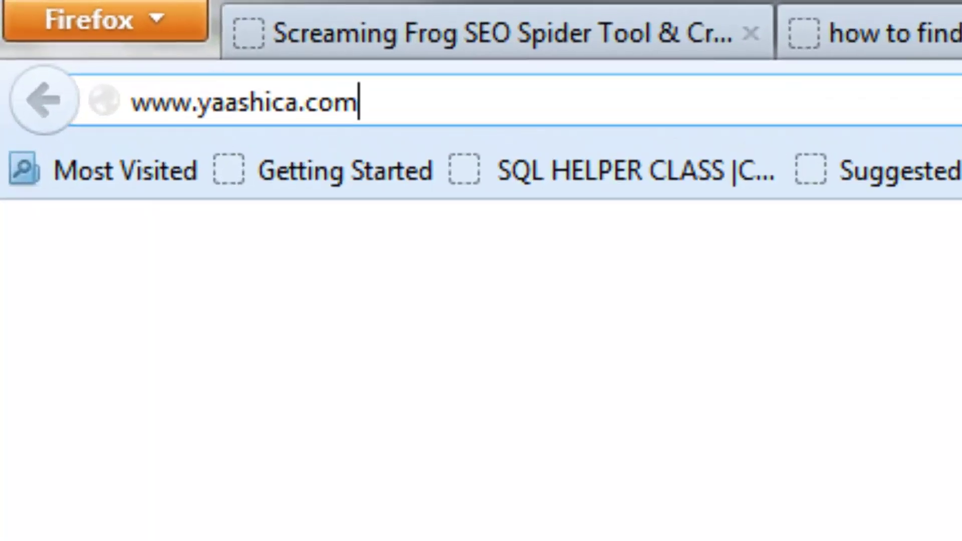
key(Return)
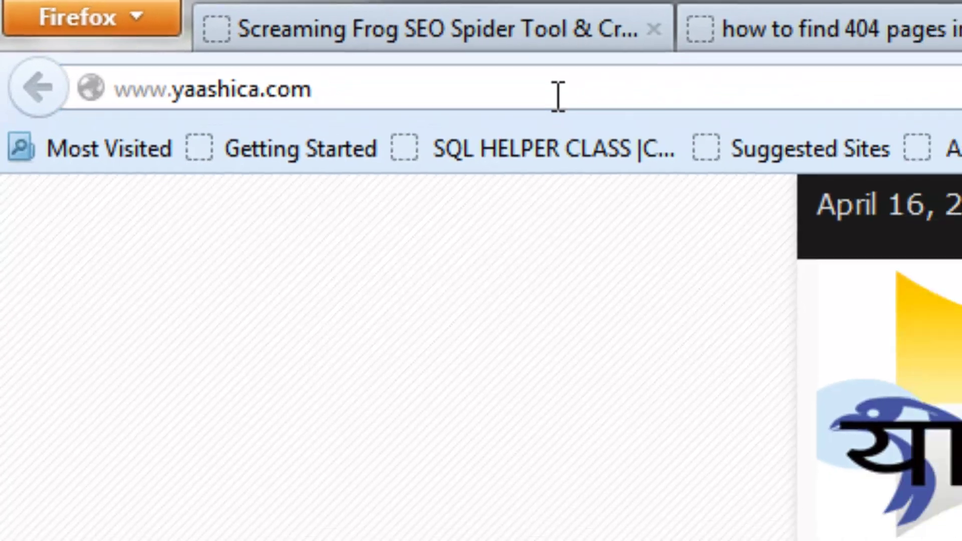
click(559, 94)
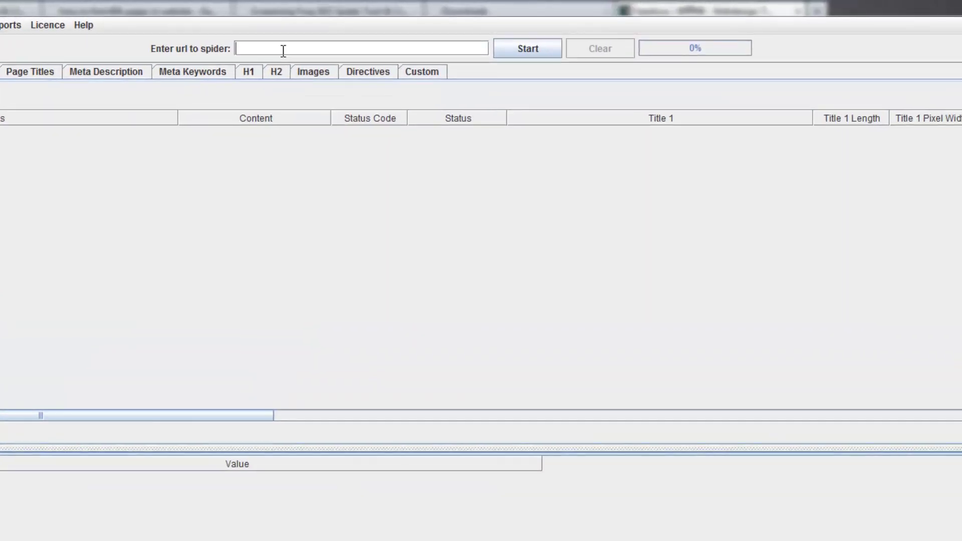
text(http://www.yaashica.com/)
click(527, 48)
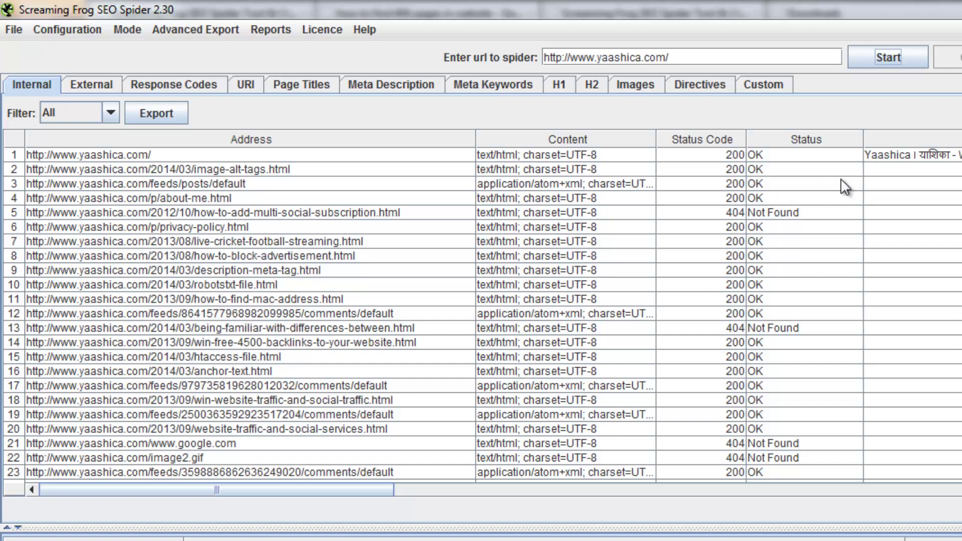
Step: Sort the crawled internal URLs by Status and select the address ending in jQuery-1.8.1-min.js
click(813, 145)
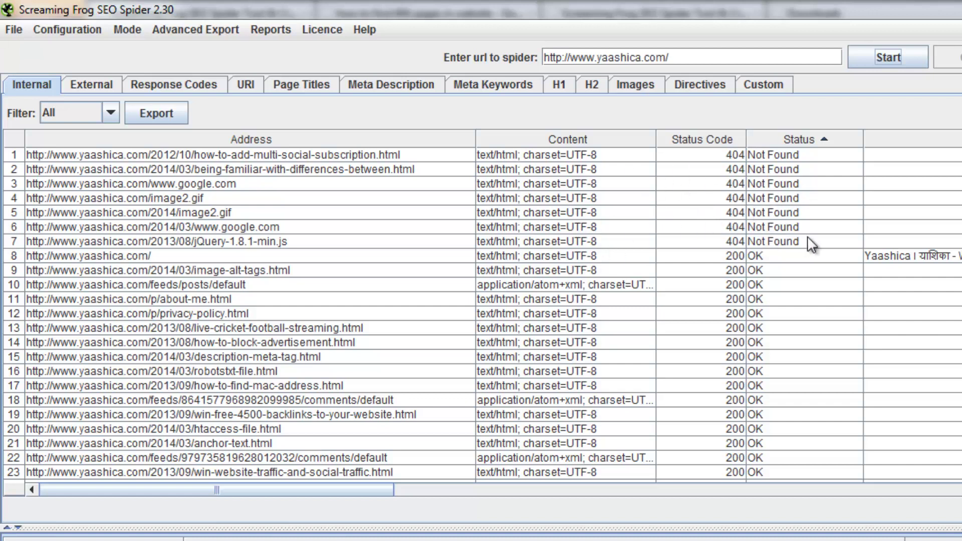
click(254, 240)
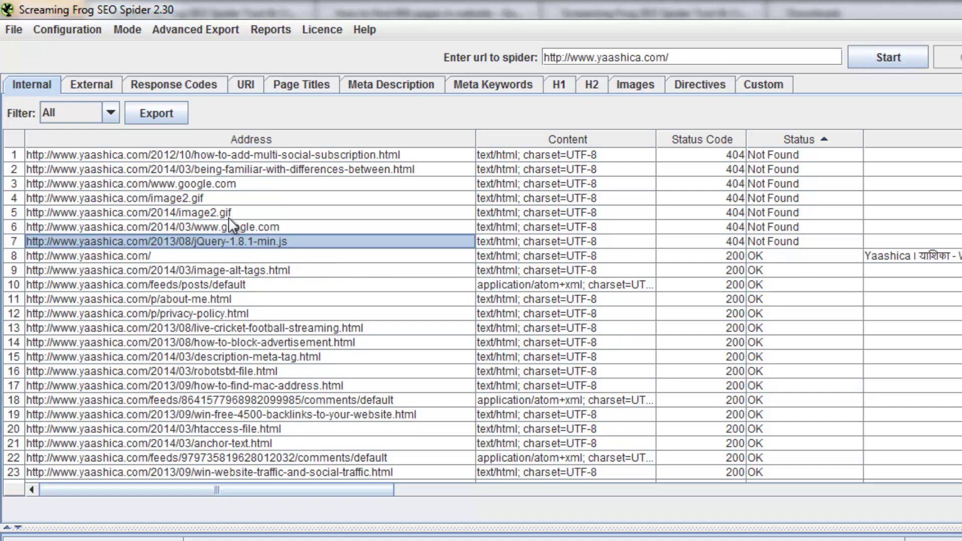
click(185, 212)
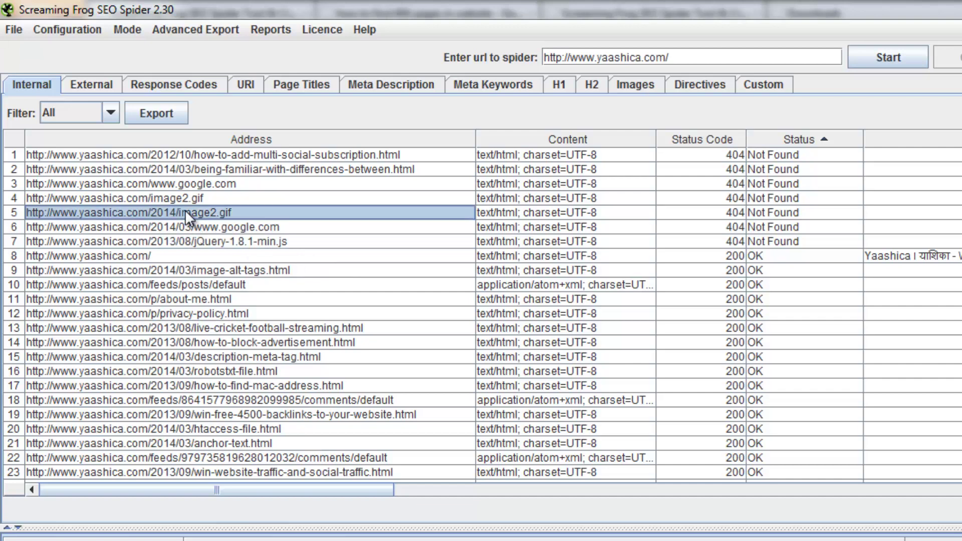
right_click(195, 213)
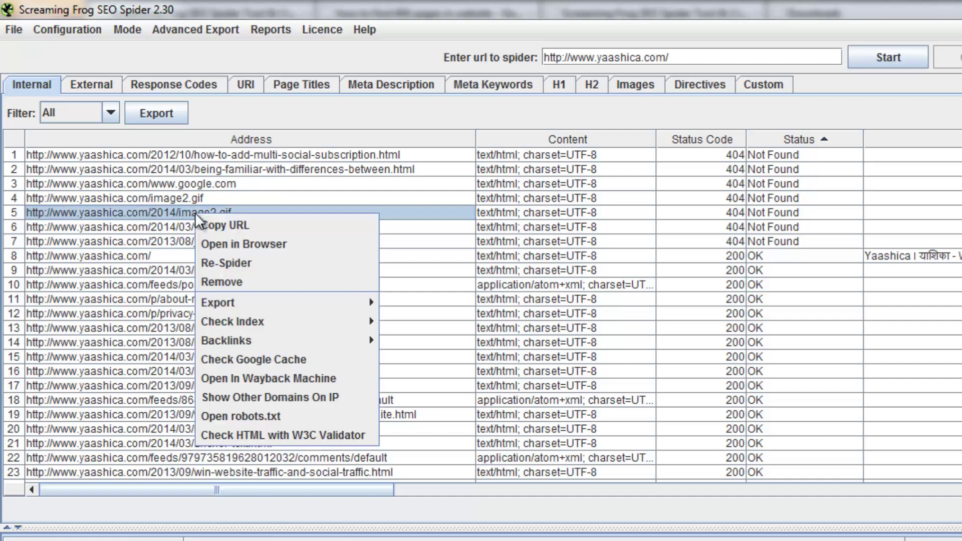
click(244, 242)
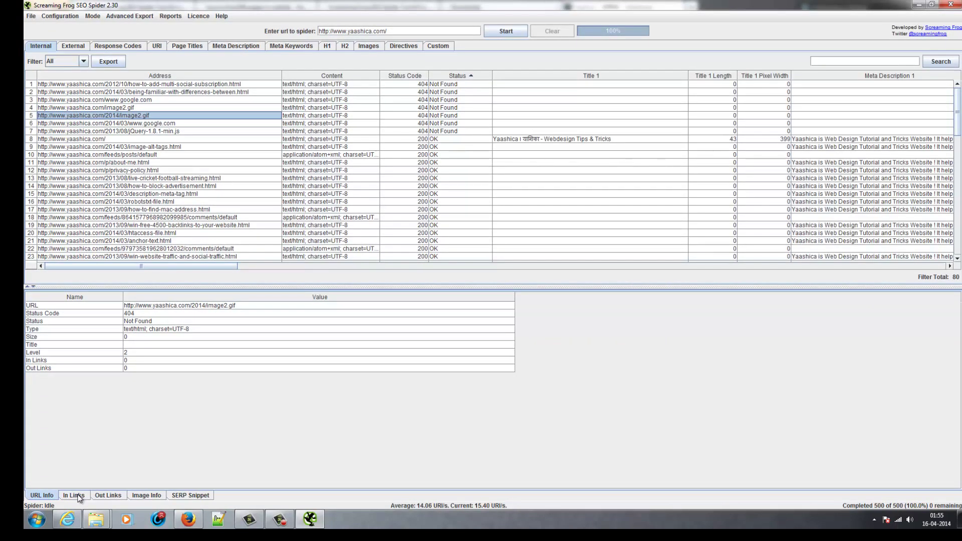
click(74, 495)
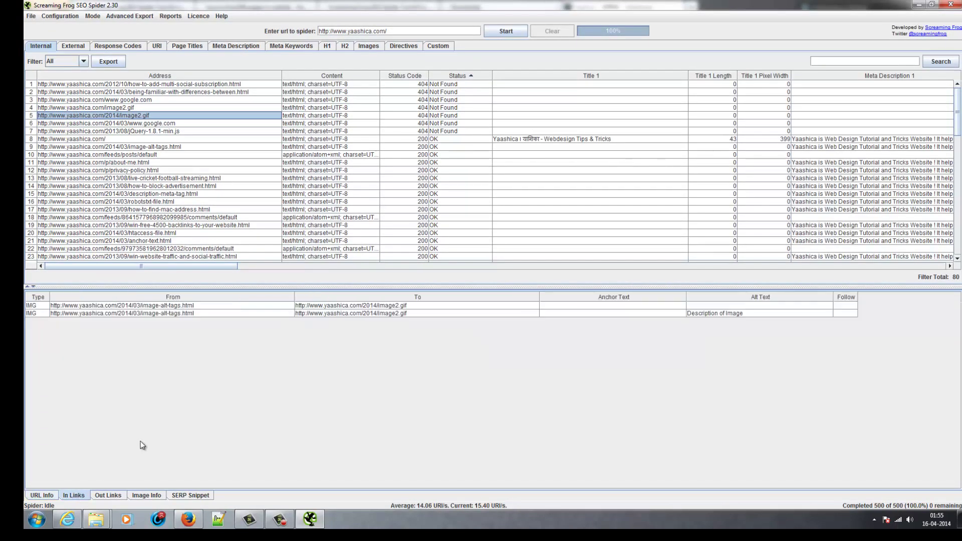
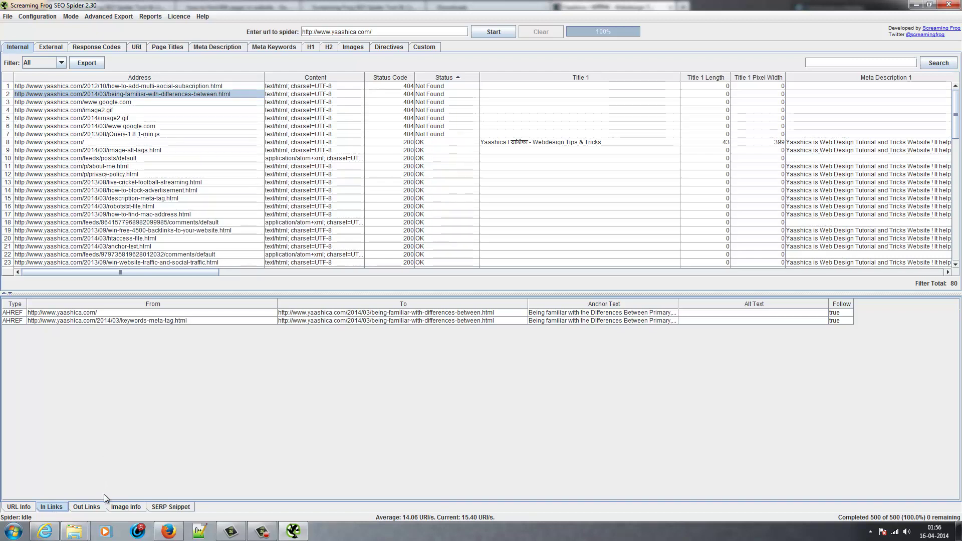
Step: Copy the From URL of the inbound link from keywords-meta-tag.html and load it in a new Firefox tab
click(73, 321)
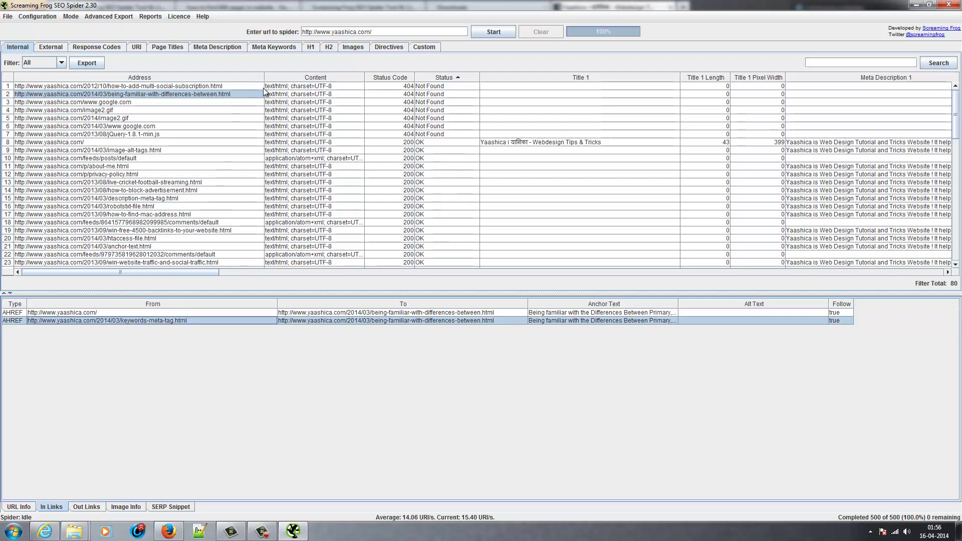
right_click(149, 321)
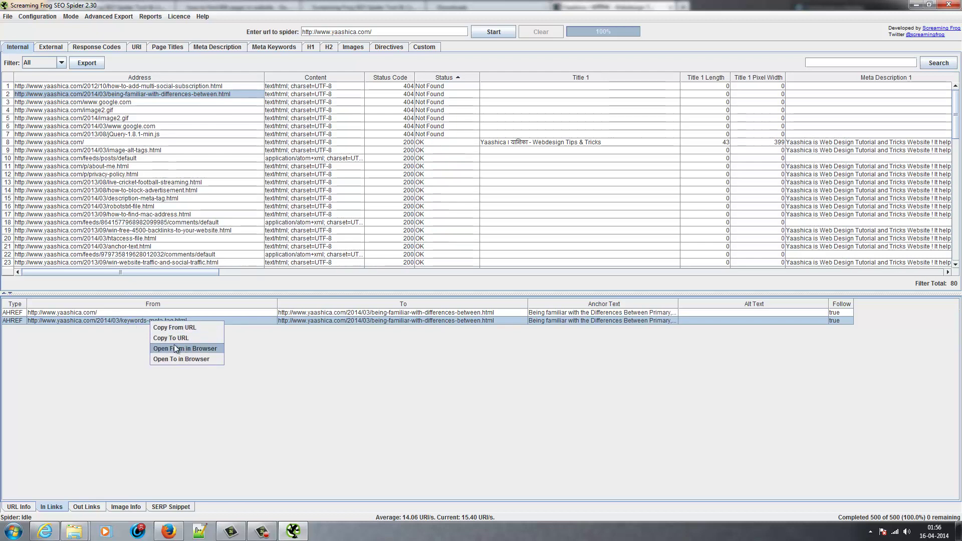
click(181, 328)
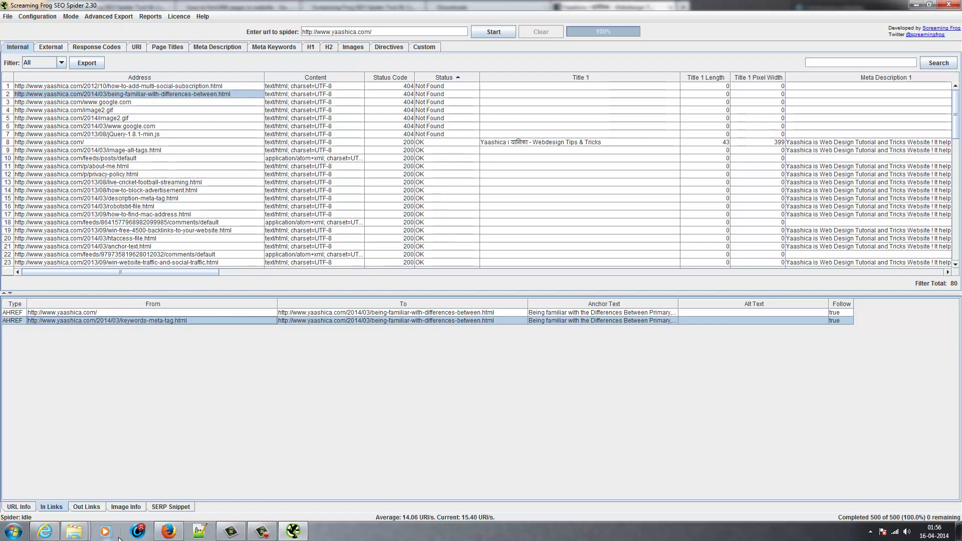
click(169, 531)
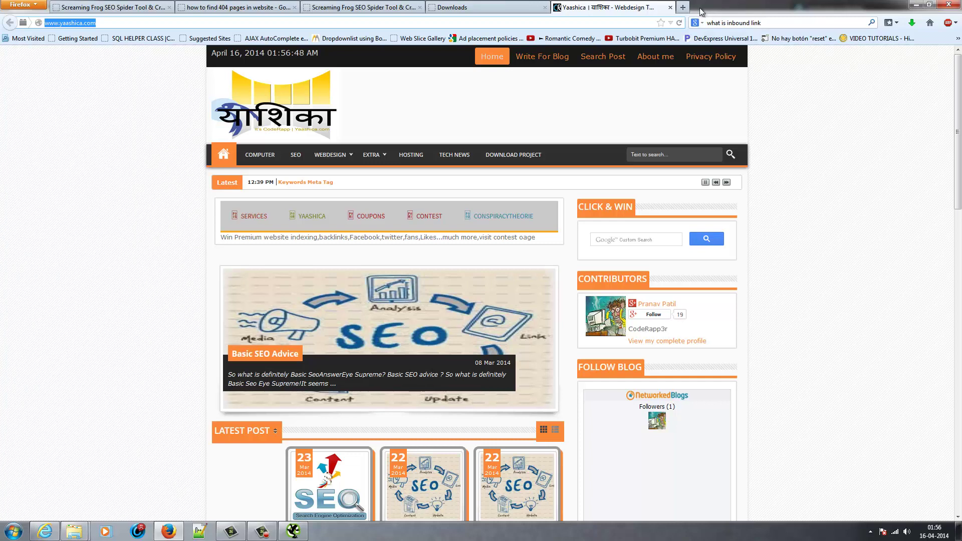
click(682, 7)
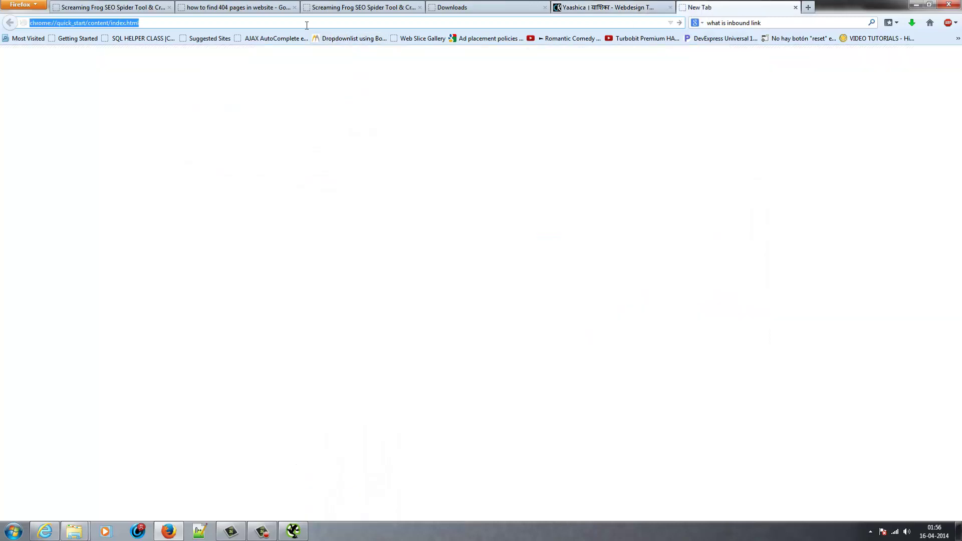
text(http://www.yaashica.com/2014/03/keywords-meta-tag.html)
key(Return)
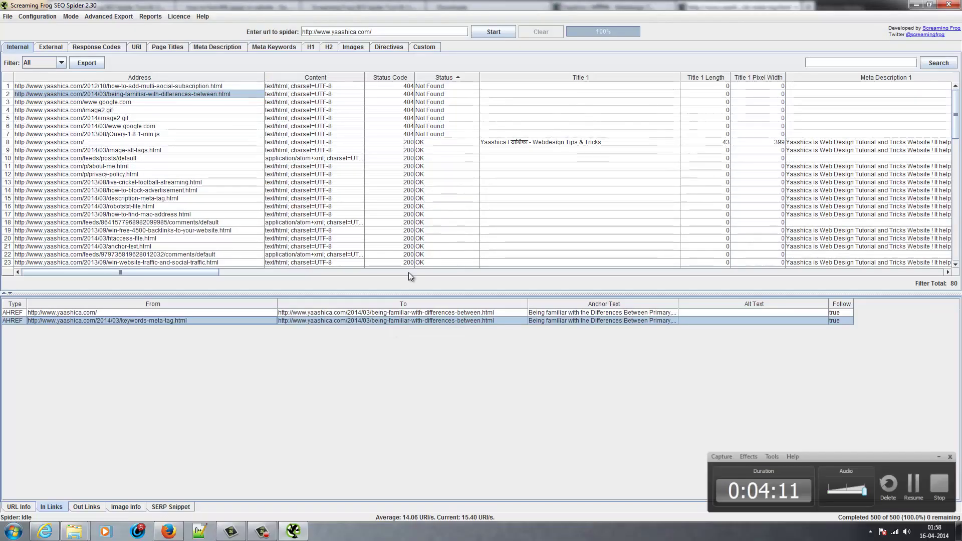
Step: Copy a URL from the keywords-meta-tag.html inbound link and look through the Keywords Meta Tag page in Firefox
click(183, 317)
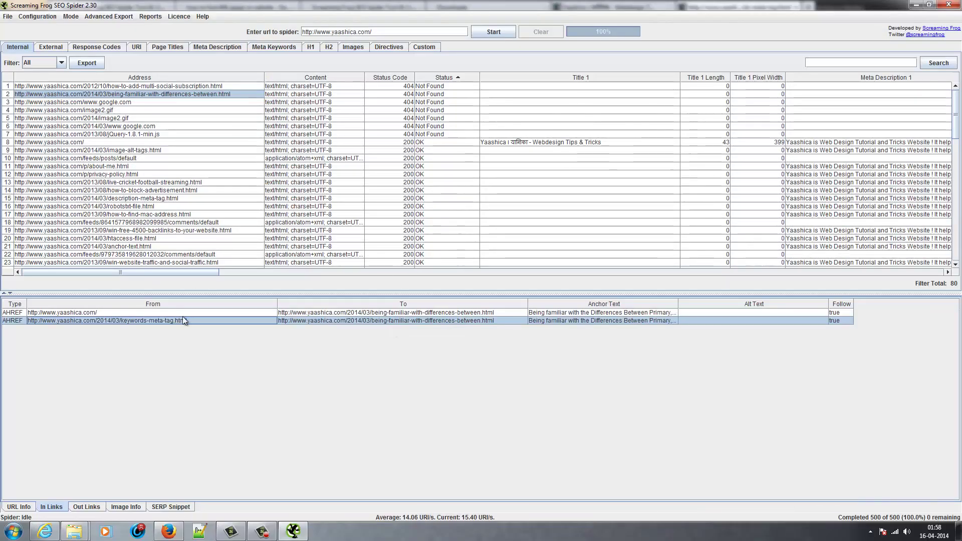
right_click(184, 317)
click(215, 333)
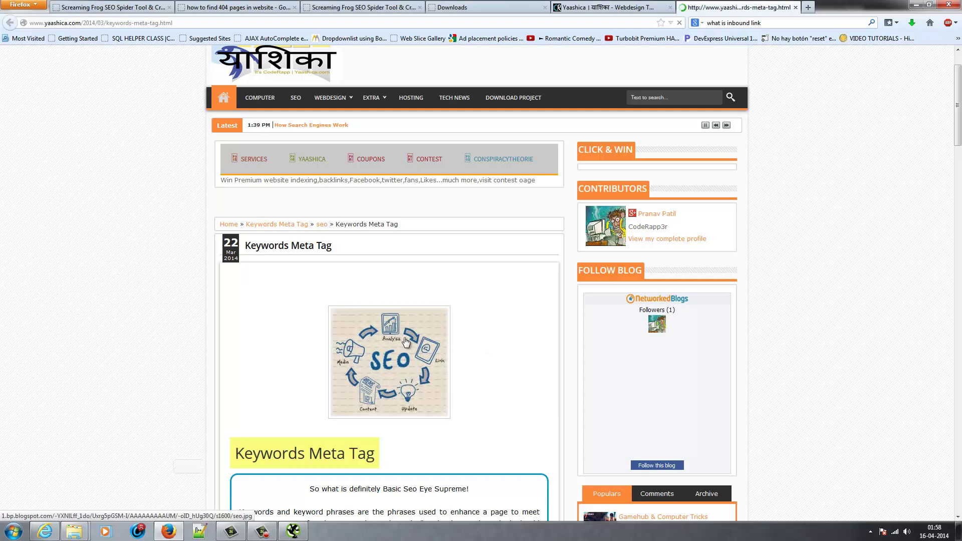
scroll(170, 261, down, 1)
scroll(169, 256, down, 3)
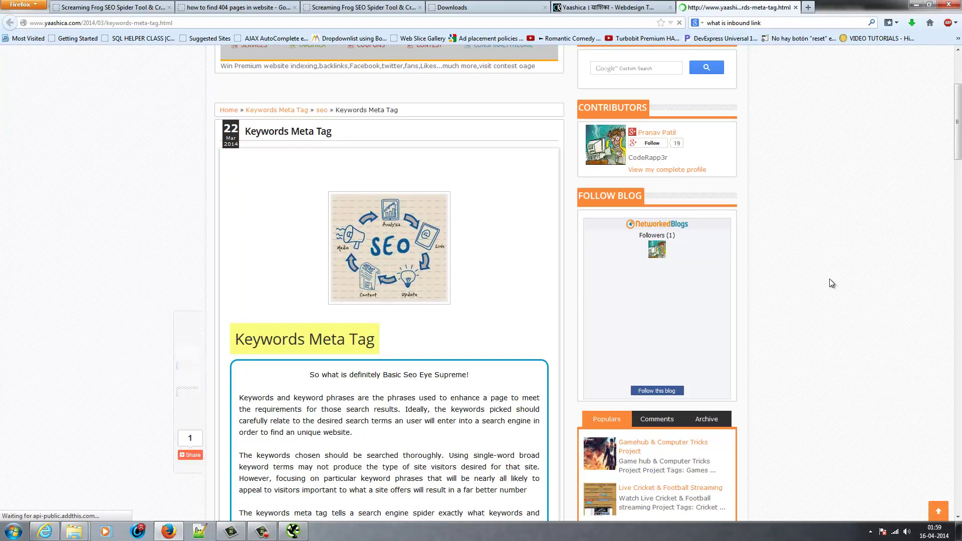
Step: Display the HTML source of the Keywords Meta Tag page
right_click(774, 239)
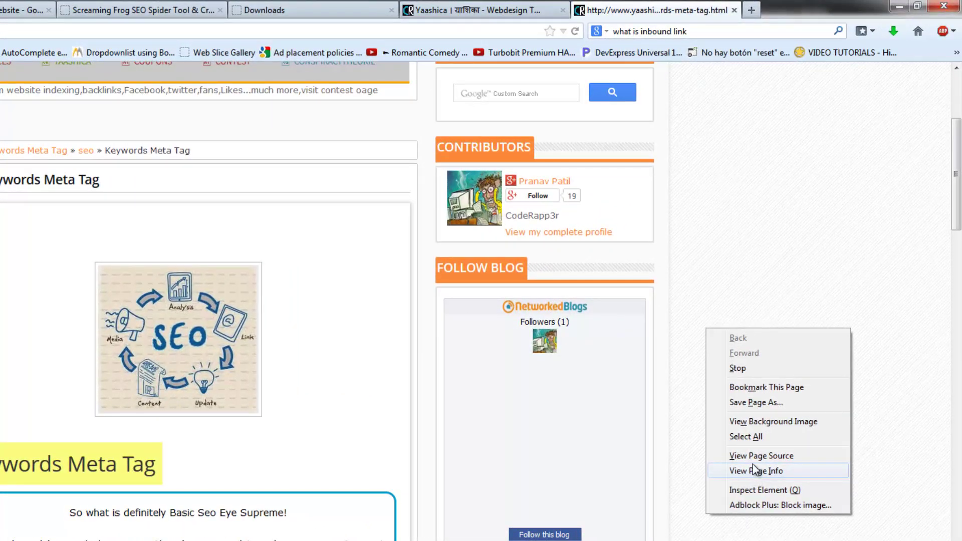
right_click(710, 313)
right_click(710, 313)
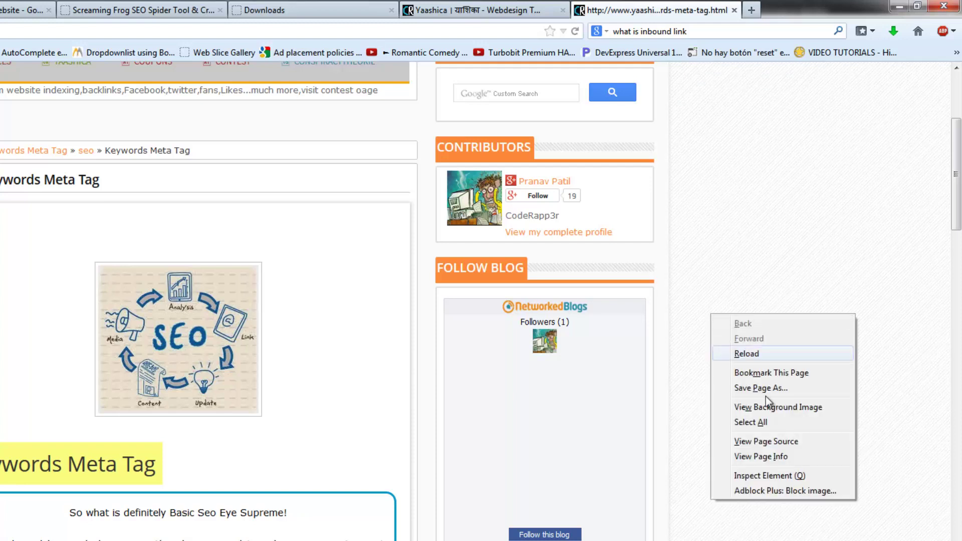
click(770, 456)
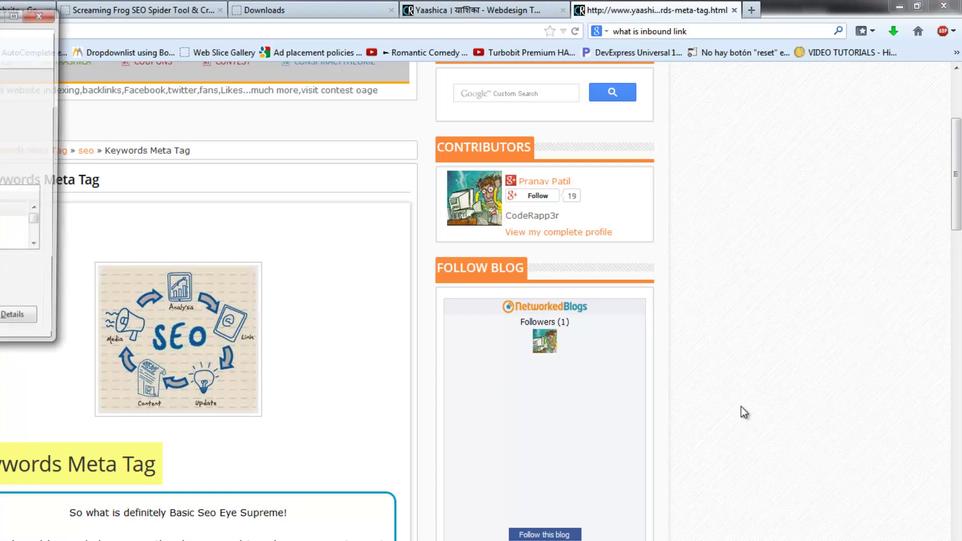
right_click(706, 332)
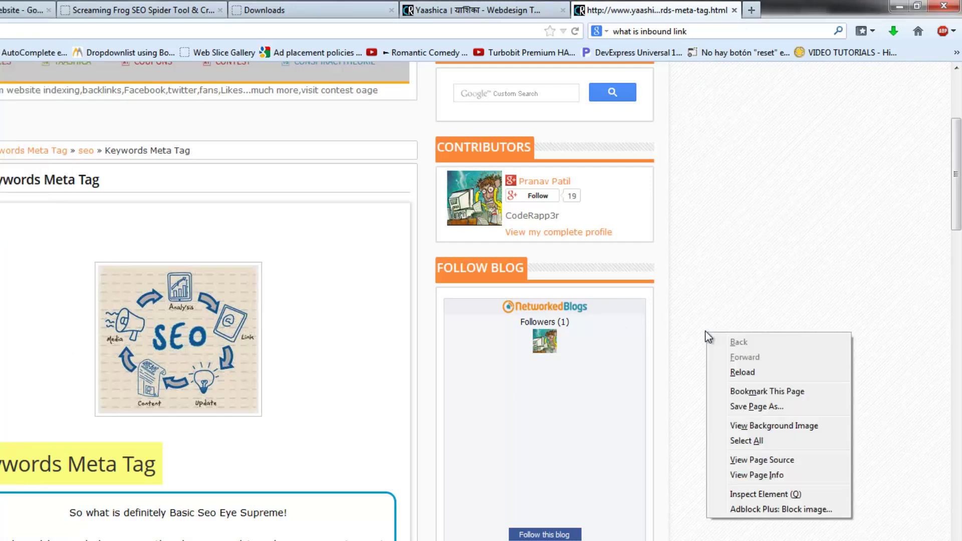
click(762, 465)
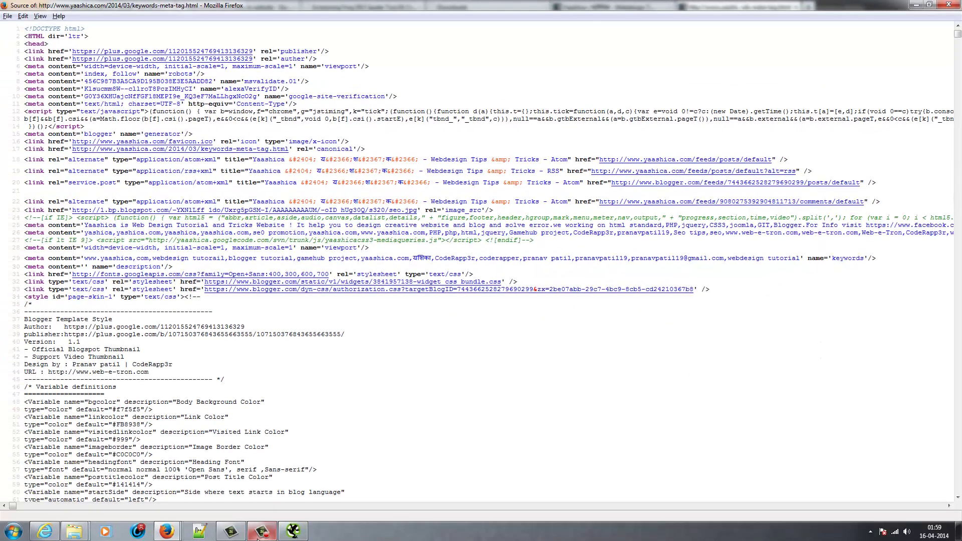
Step: Switch to Screaming Frog SEO Spider and copy the 404 URL ending in being-familiar-with-differences-between.html
mouse_move(168, 531)
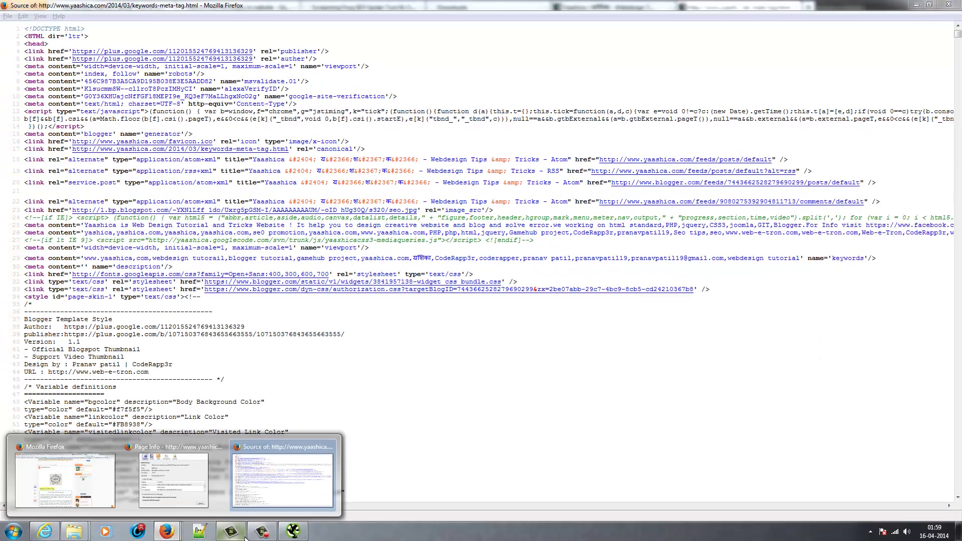
click(295, 532)
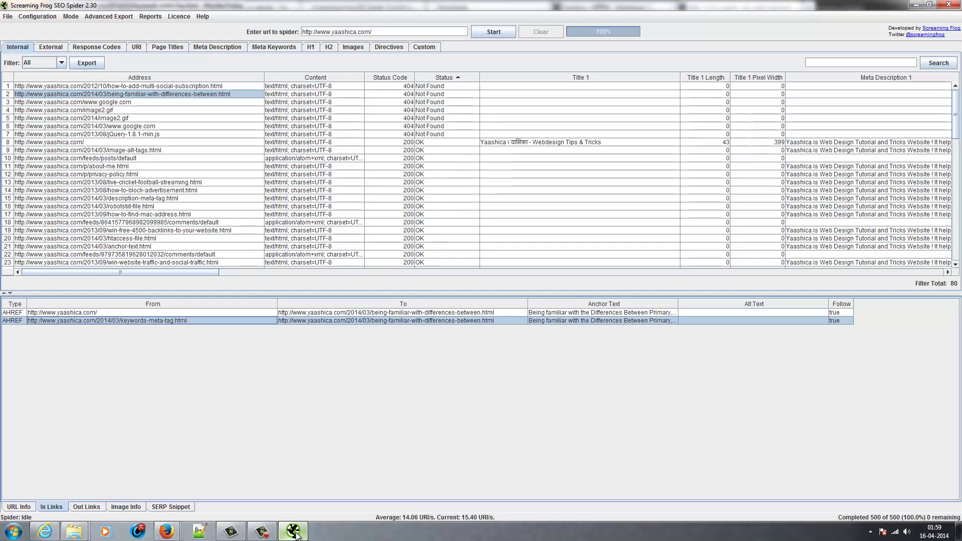
right_click(149, 92)
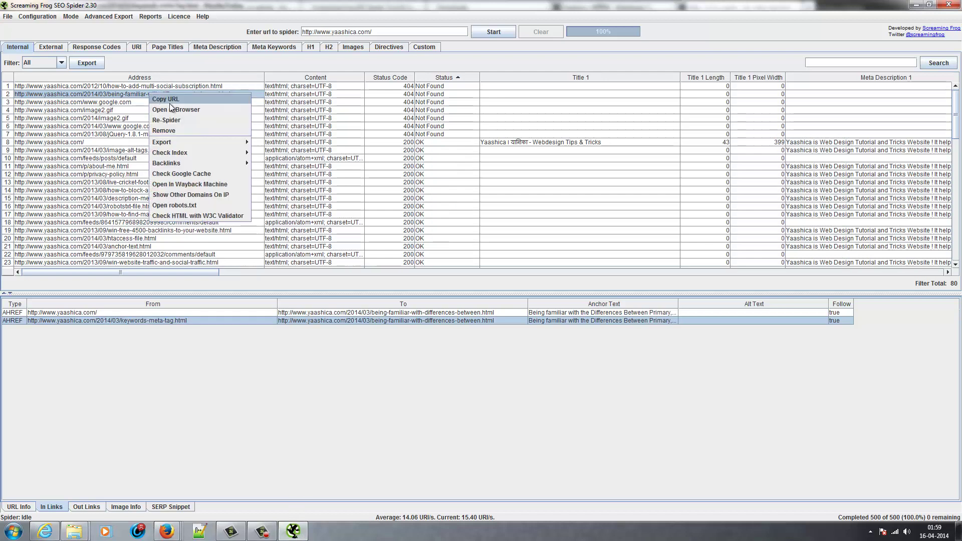
click(169, 100)
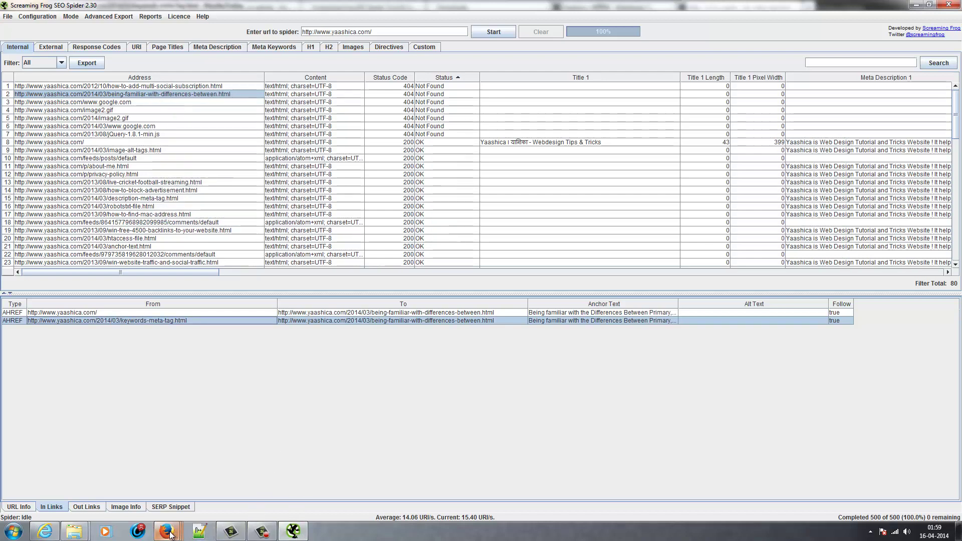
Step: Search the page source in Firefox for the copied 404 URL, keeping the current Windows color scheme with the ask-again option
mouse_move(170, 534)
click(291, 489)
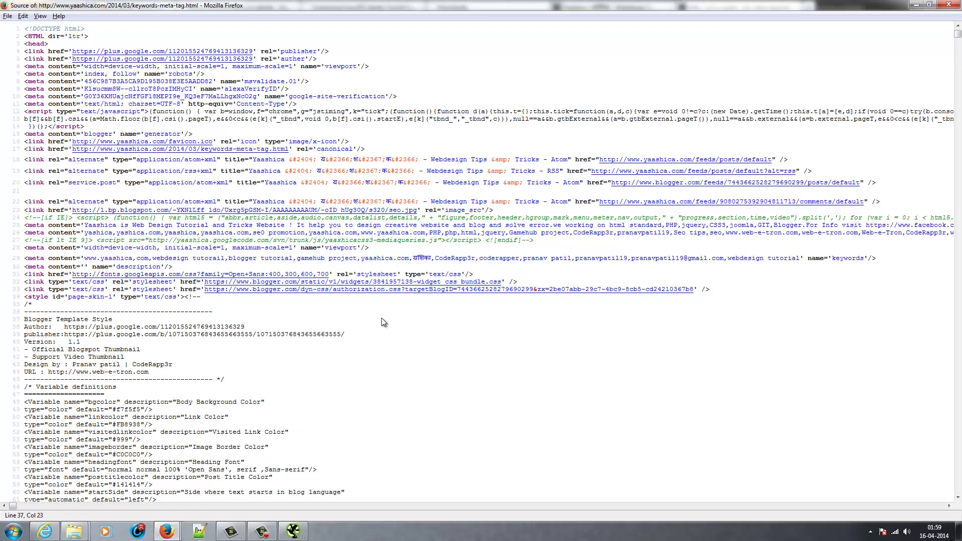
key(ctrl+f)
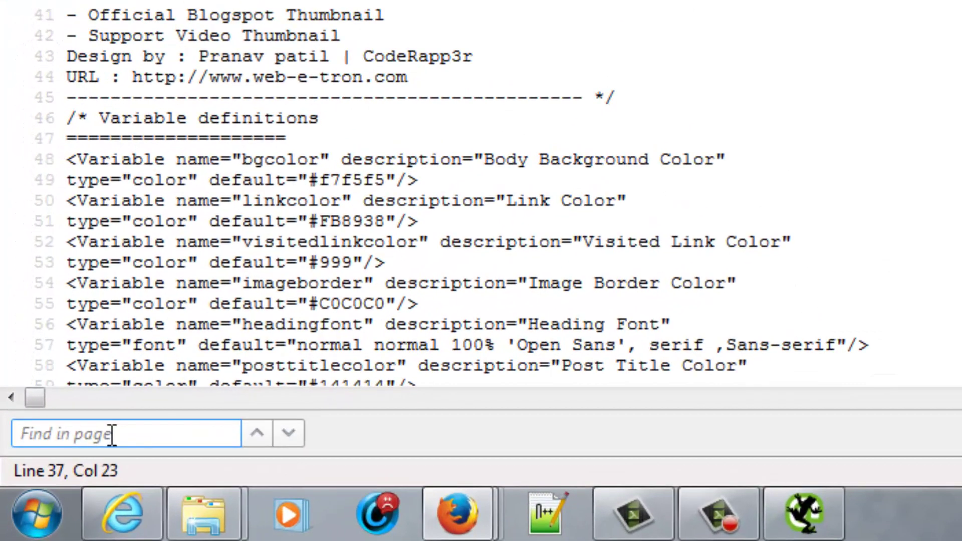
key(ctrl+v)
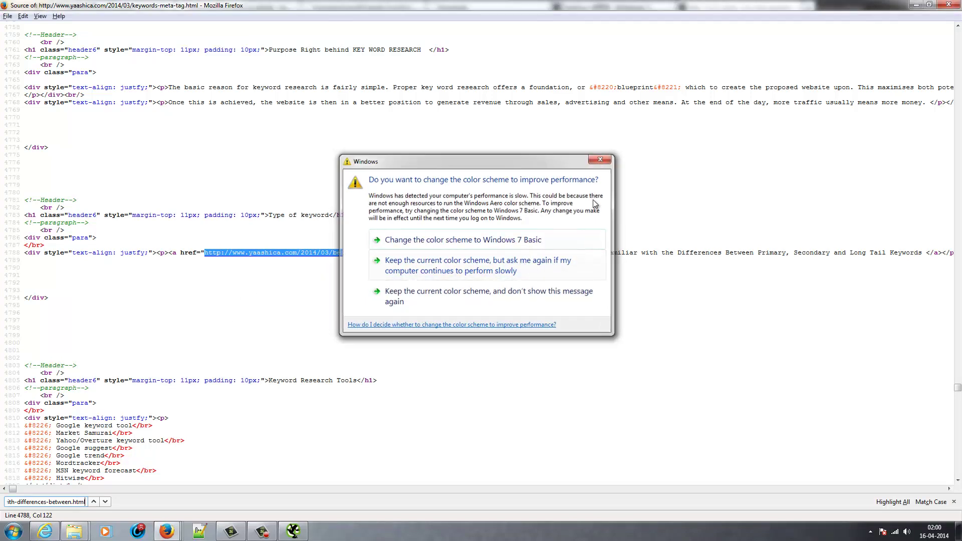
click(494, 266)
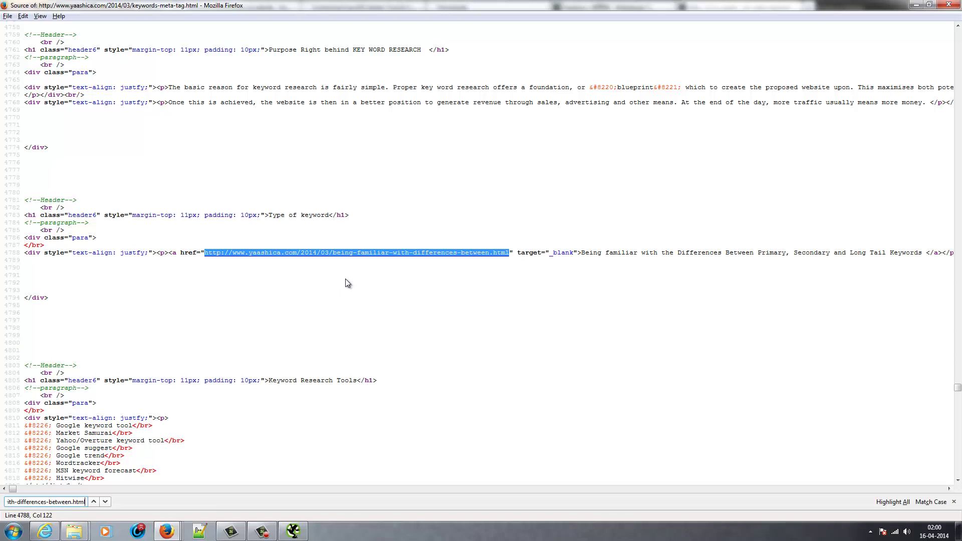
click(293, 531)
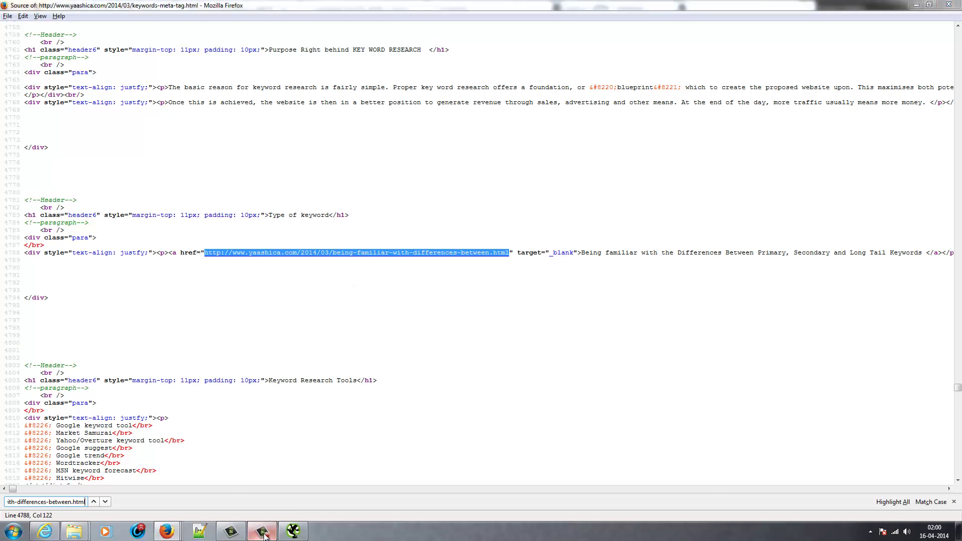